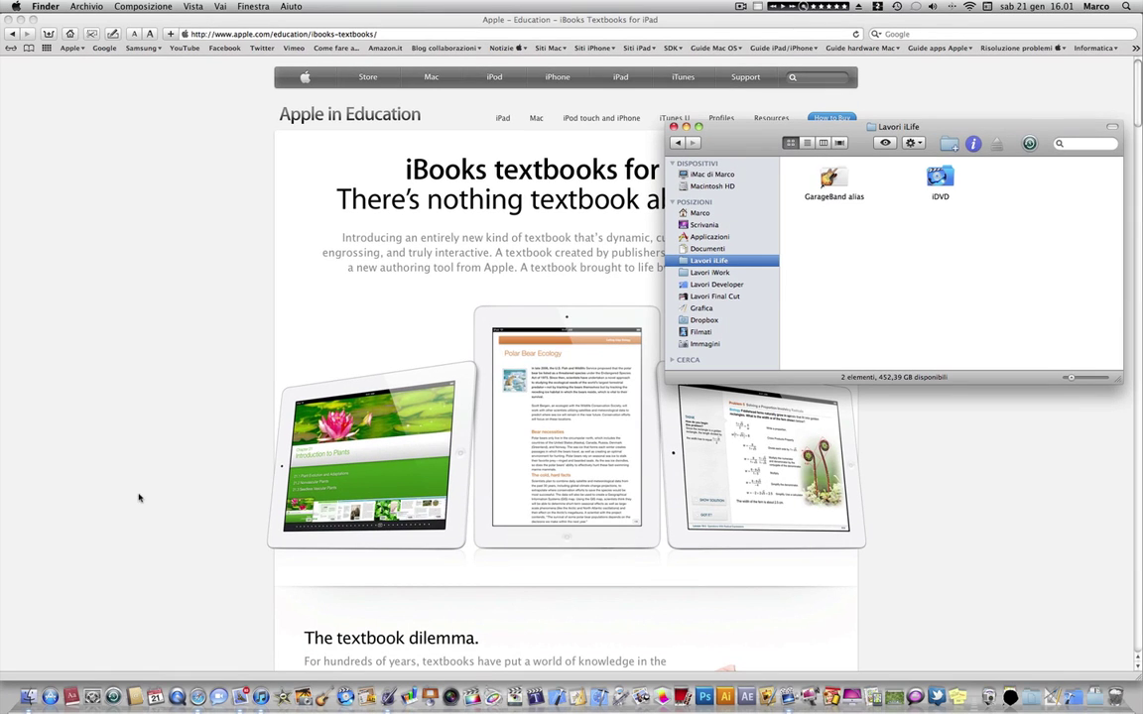
Bring Safari's 'iBooks textbooks for iPad' page in front of the Finder window
click(139, 498)
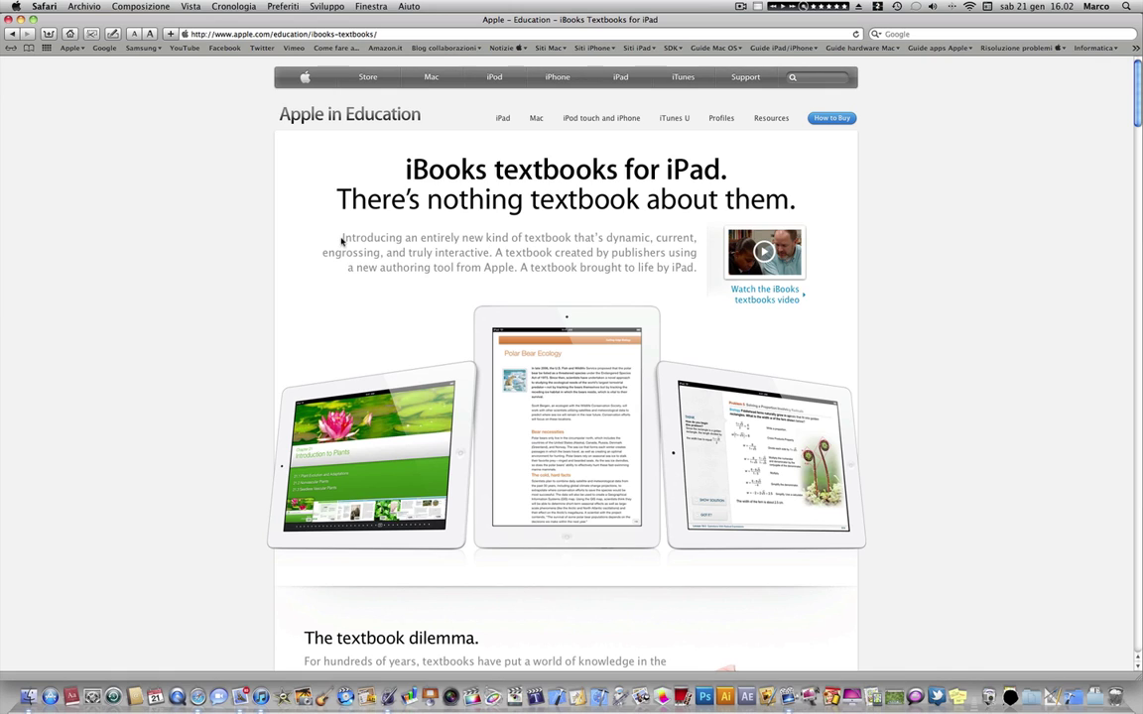
Select the 'Introducing an entirely new kind of textbook…' paragraph and drop it into a new Mail message
triple_click(695, 268)
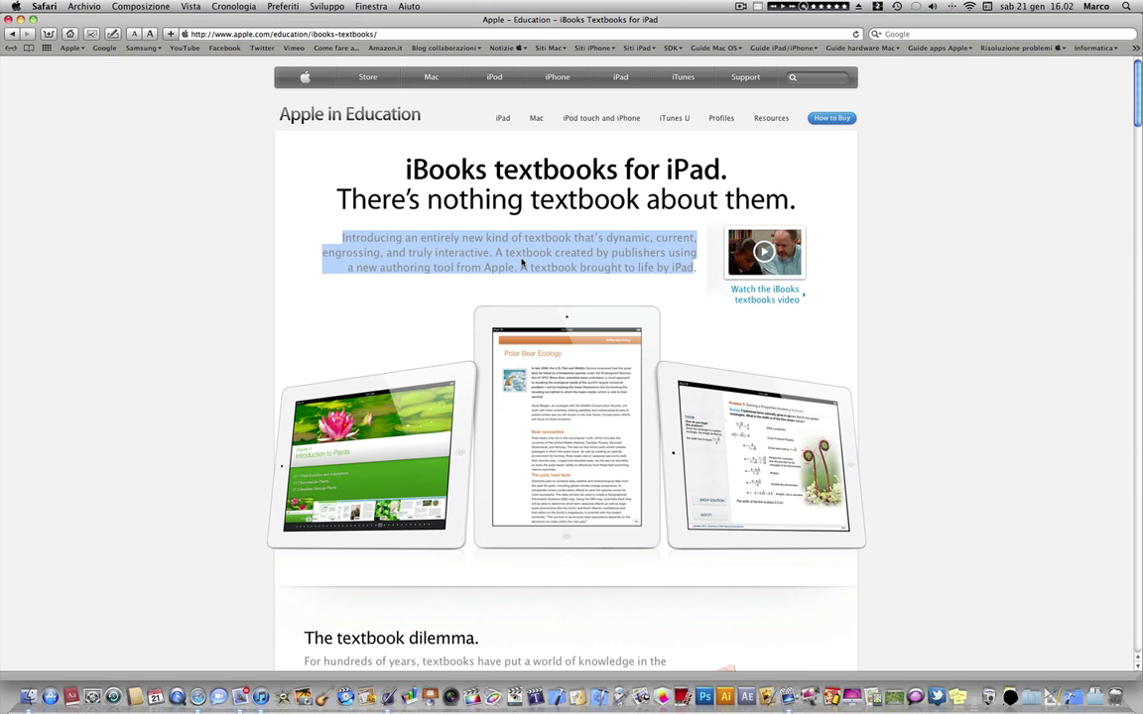
drag(522, 263, 239, 691)
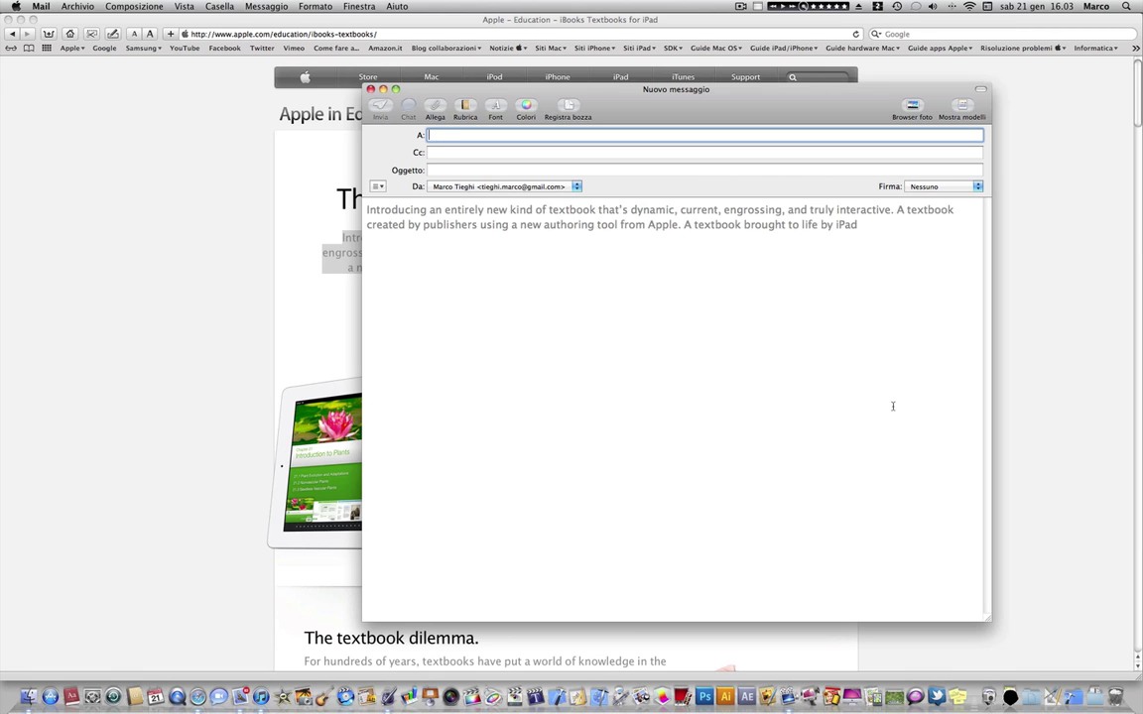
Close the Nuovo messaggio window without sending it
click(370, 89)
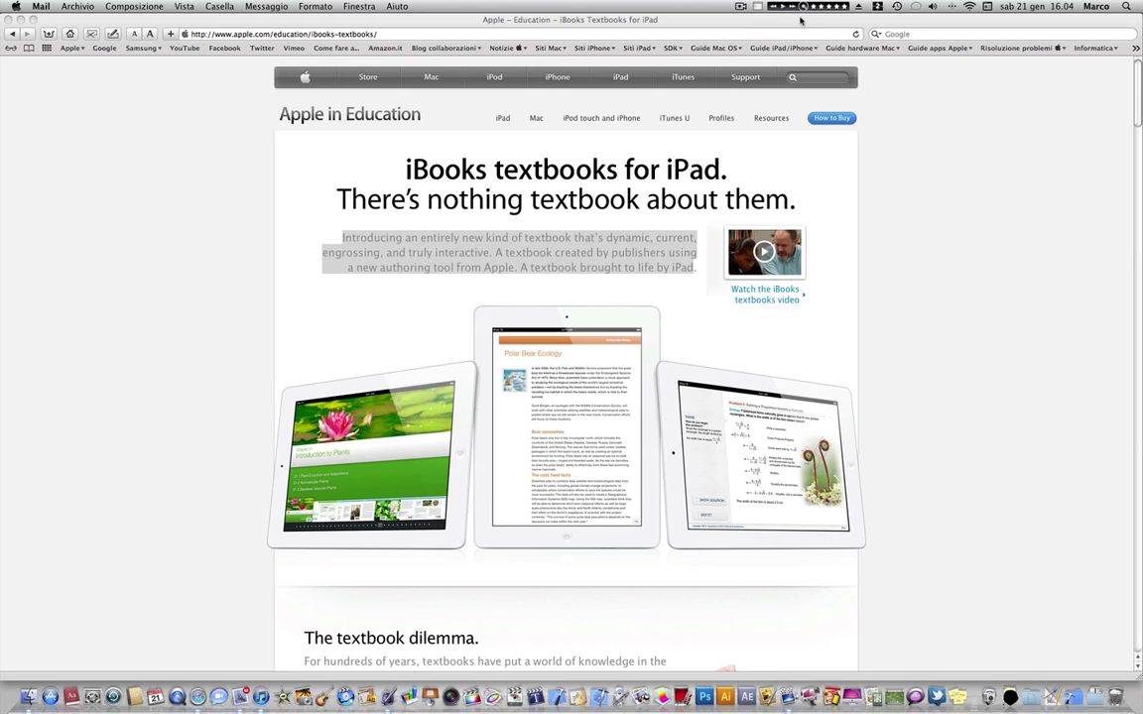
Drag the intro paragraph into the Lavori iLife folder as the clipping 'Introducing an entirely new,'
drag(799, 12, 687, 12)
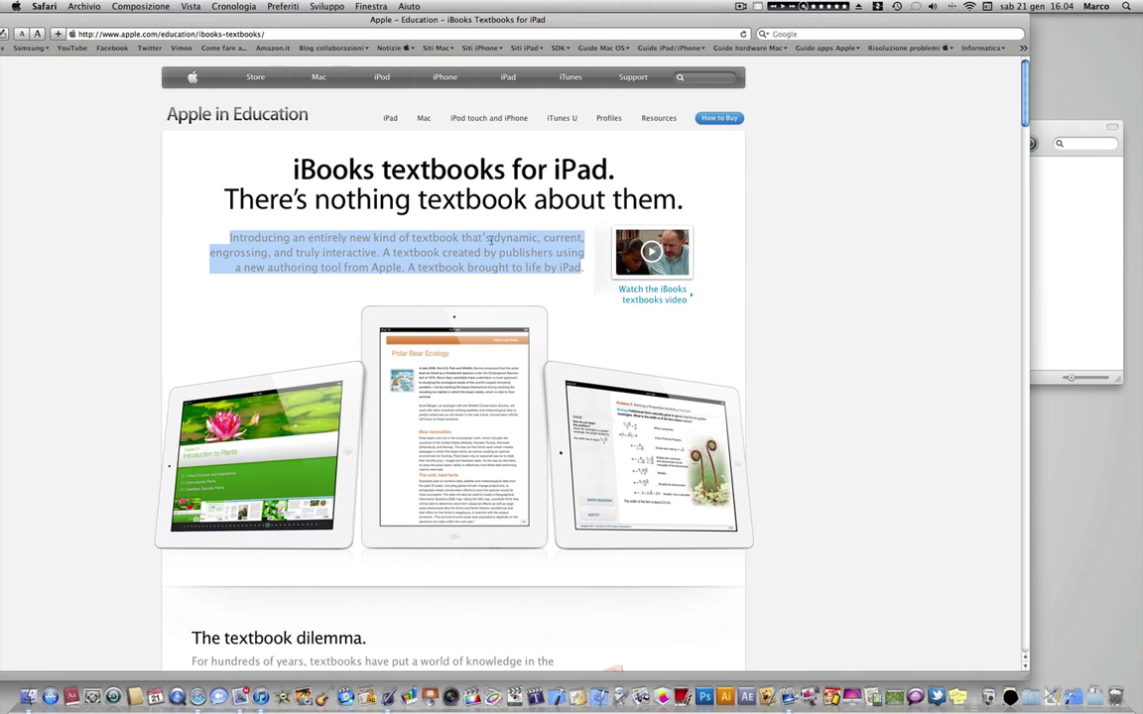
drag(490, 241, 487, 260)
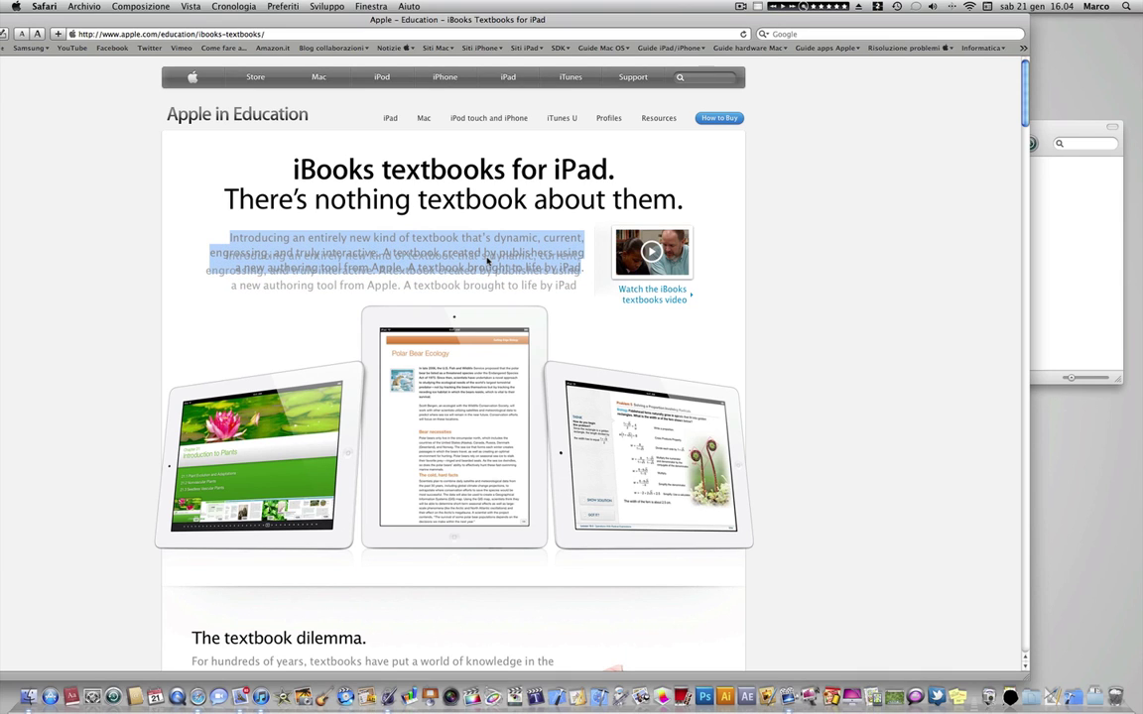
drag(487, 260, 1084, 240)
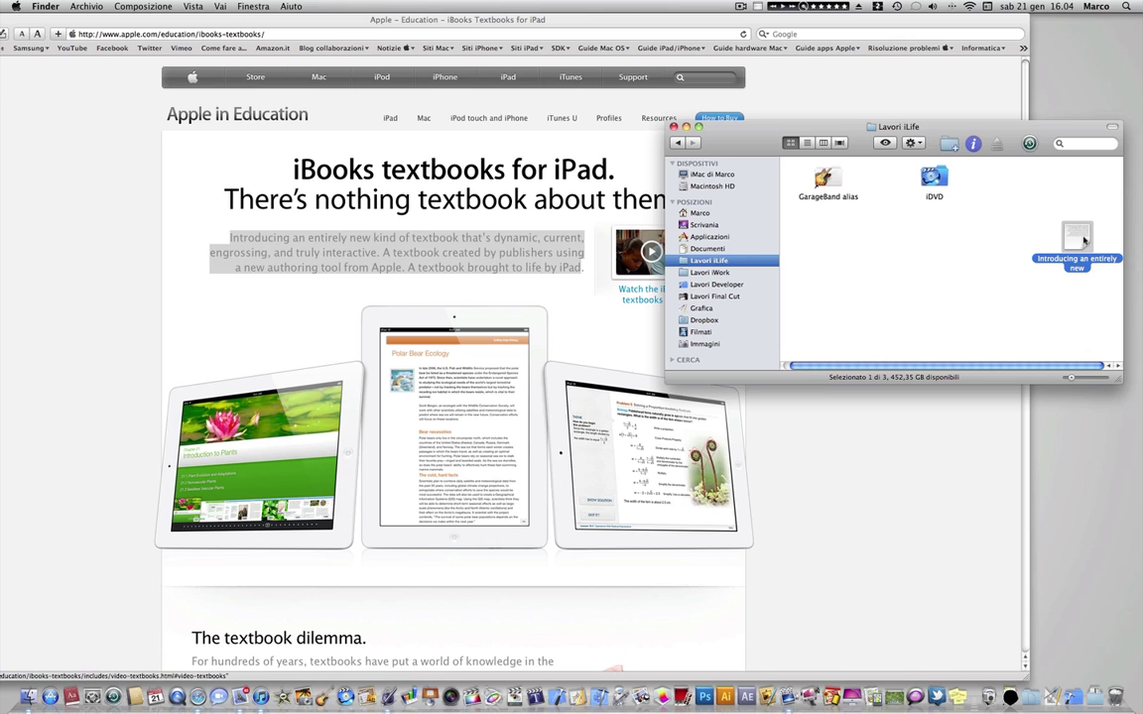
Quick Look the new clipping to confirm the full paragraph, then bring Safari's iBooks page back
key(space)
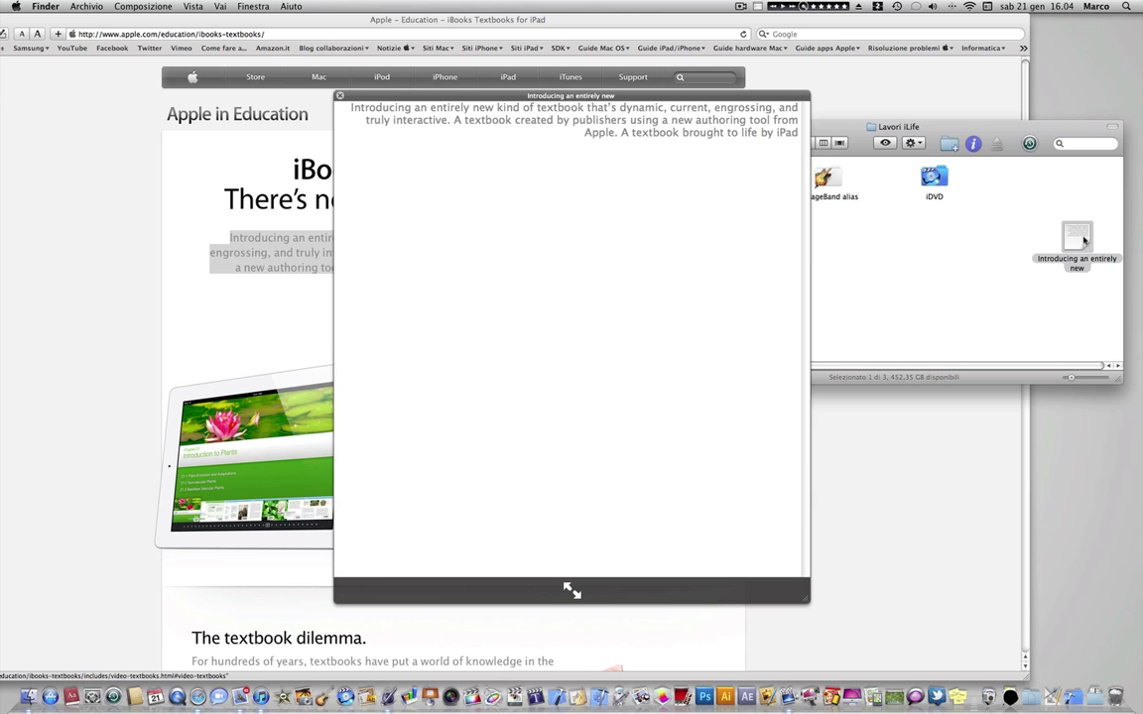
key(space)
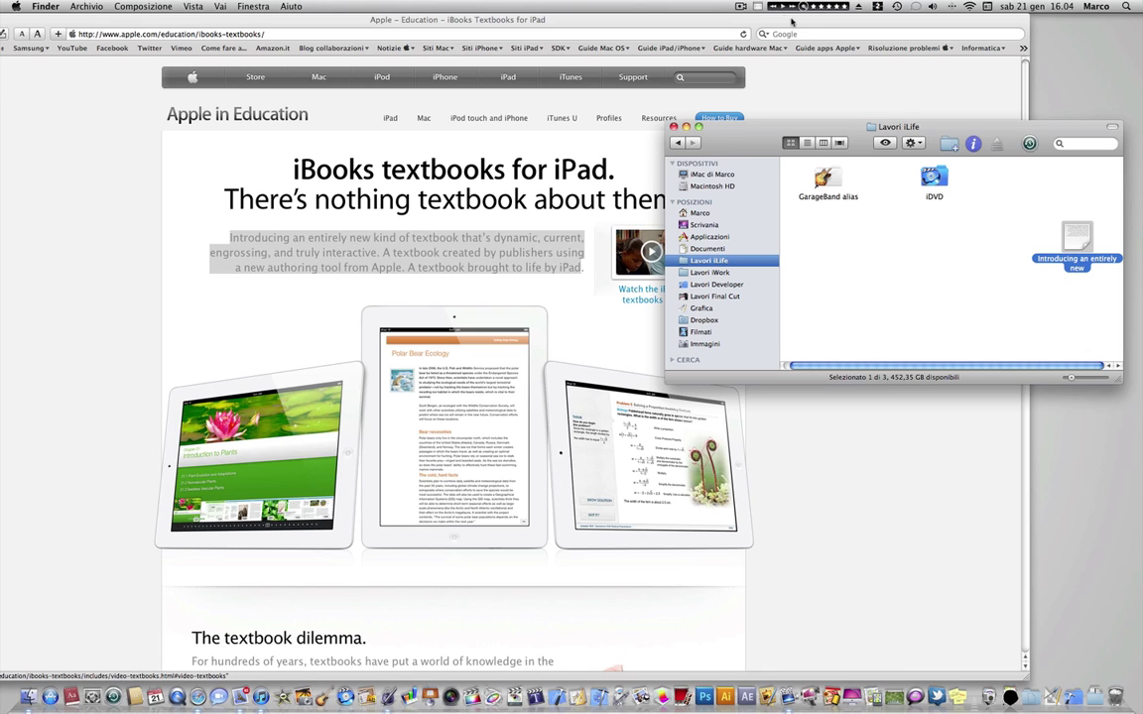
click(836, 19)
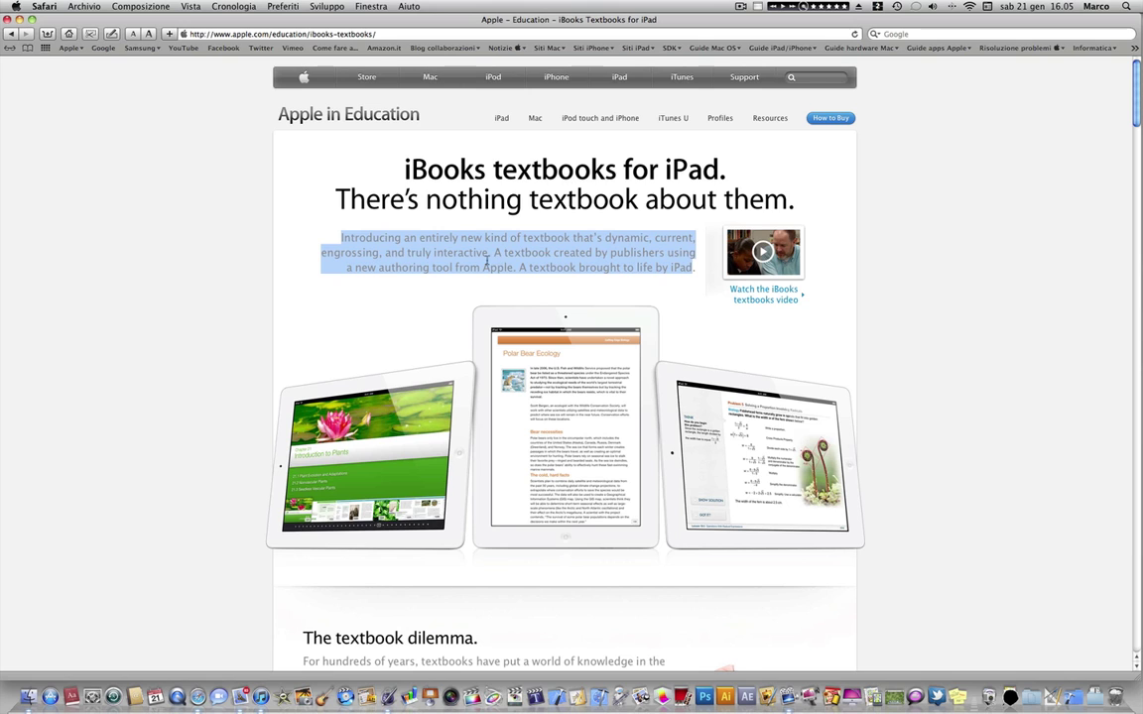
mouse_move(438, 234)
mouse_down()
mouse_move(484, 257)
mouse_move(474, 272)
mouse_move(957, 706)
mouse_move(947, 612)
mouse_up()
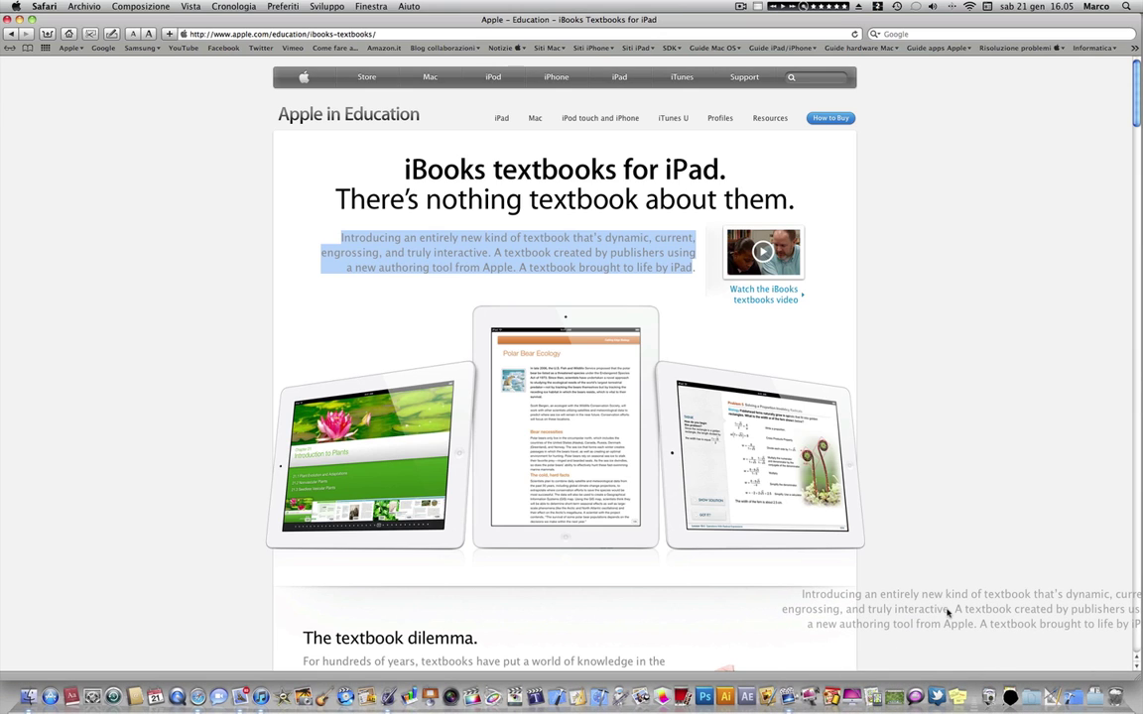
drag(948, 613, 949, 612)
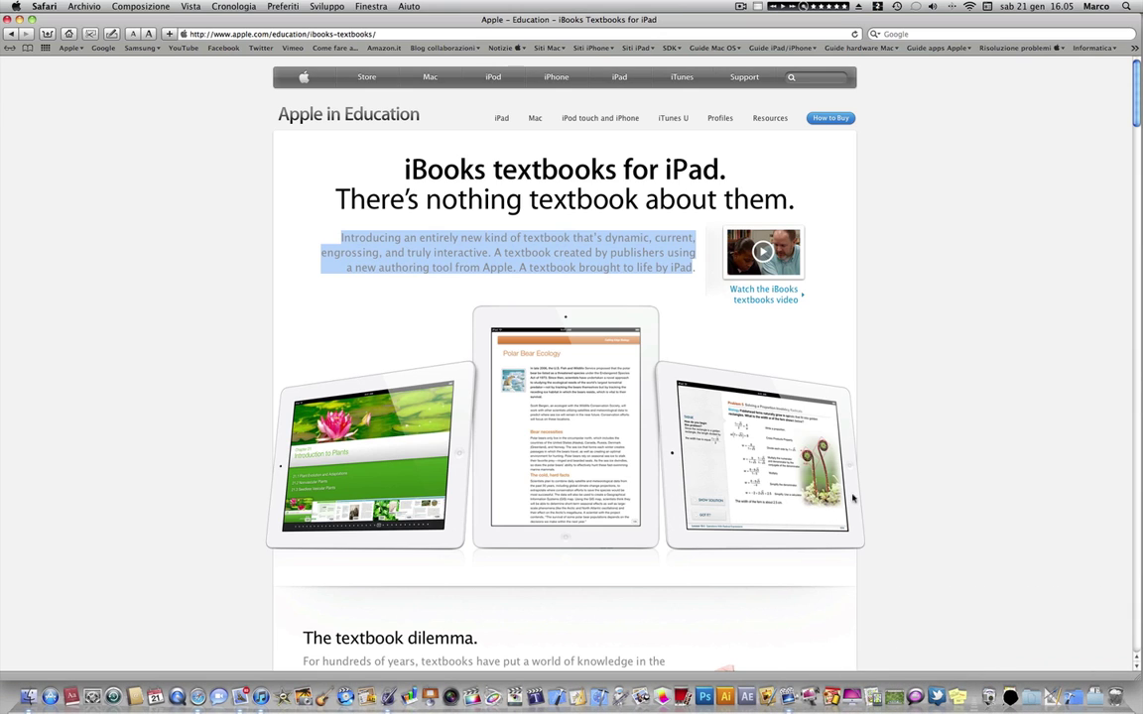
click(672, 295)
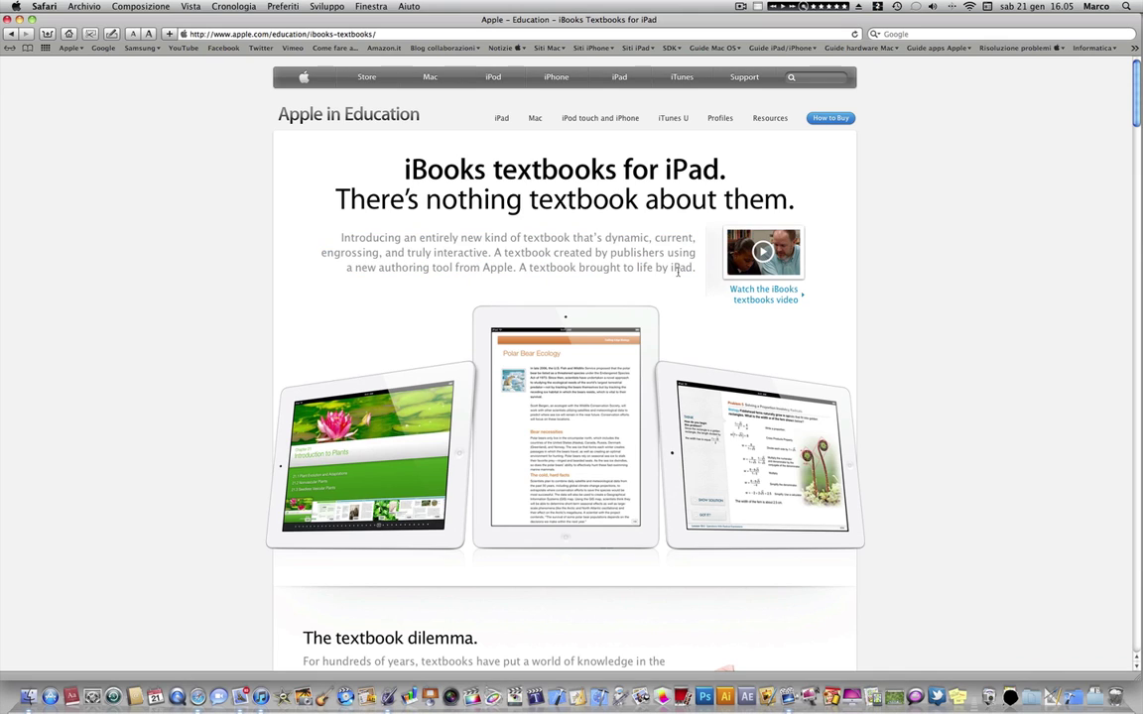
double_click(680, 268)
drag(680, 270, 681, 287)
mouse_move(680, 287)
mouse_down()
mouse_move(71, 697)
mouse_move(564, 298)
mouse_up()
drag(565, 298, 672, 295)
drag(673, 294, 700, 311)
drag(699, 310, 676, 269)
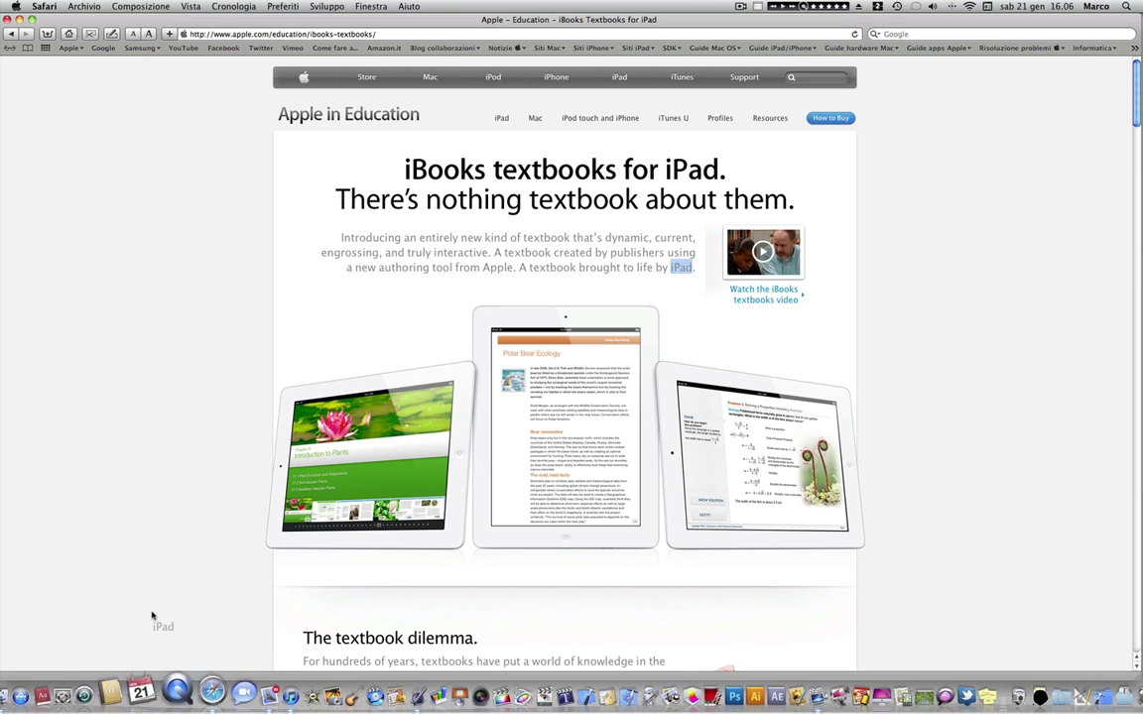
drag(202, 705, 144, 592)
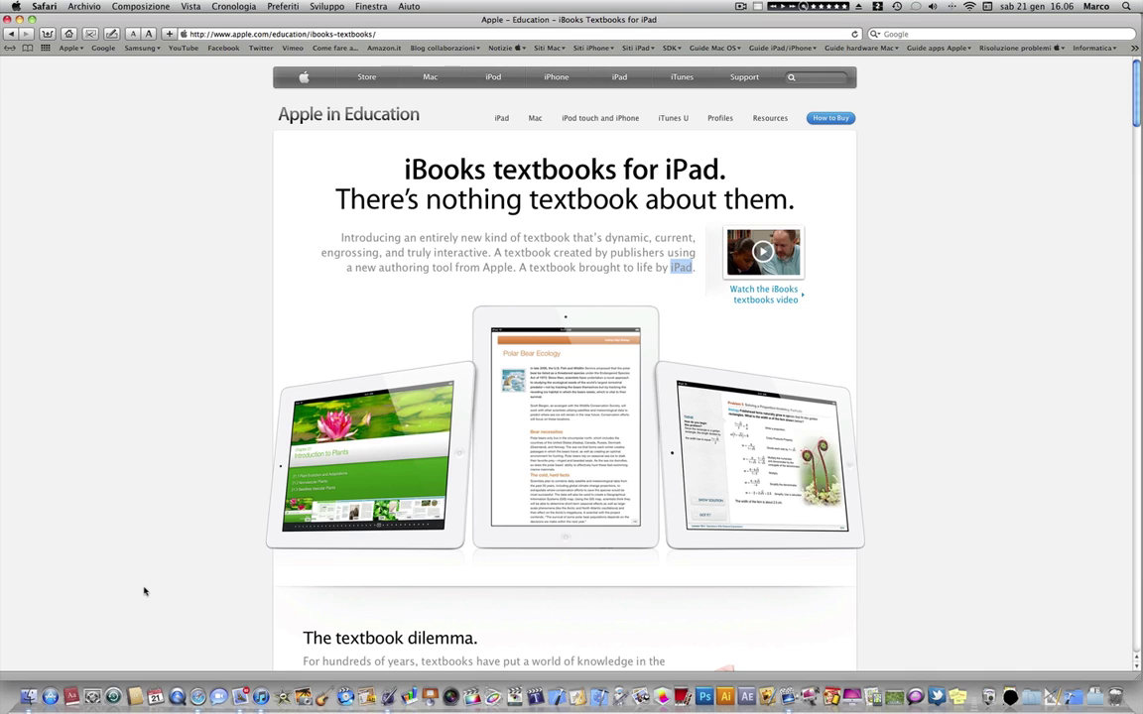
click(1025, 253)
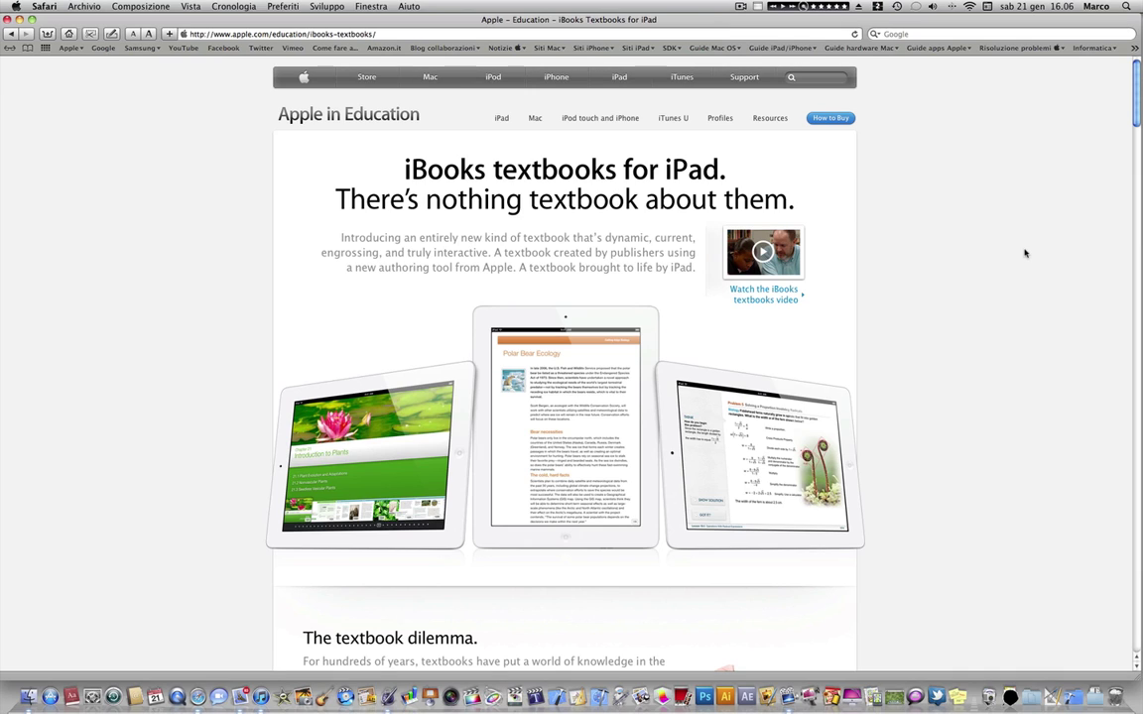